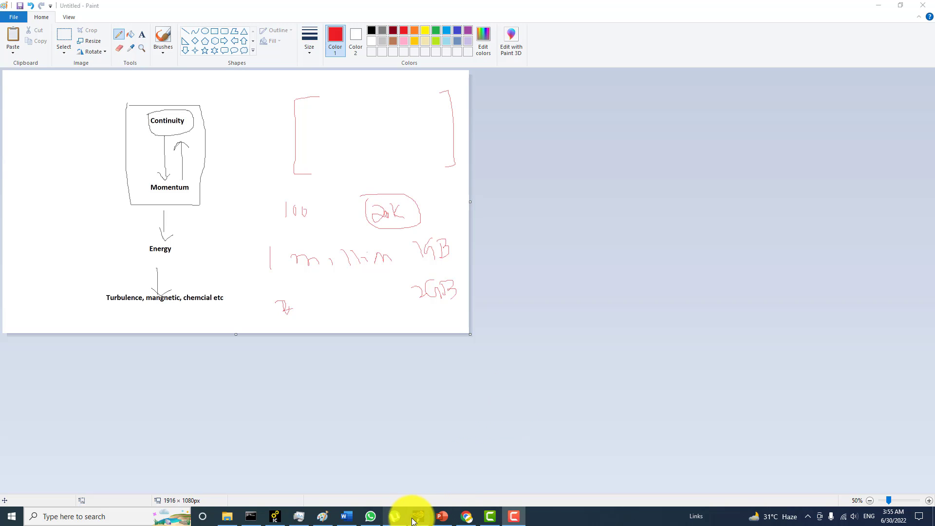
click(418, 518)
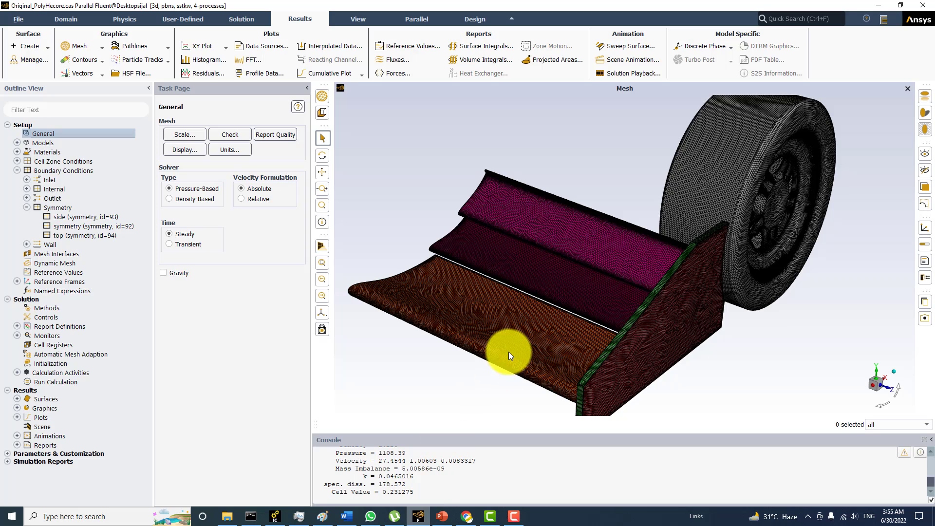
scroll(505, 365, down, 2)
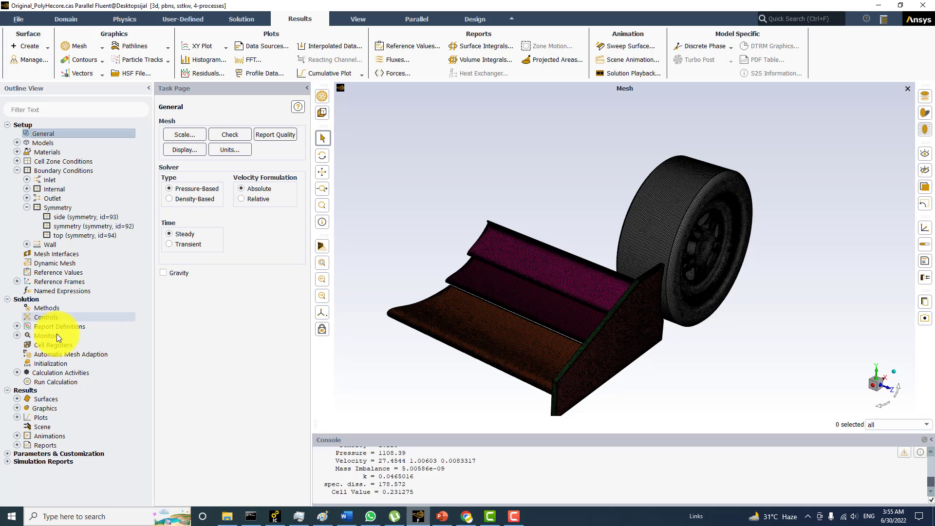
Set Standard Initialization computed from inlet, checking X velocity 179.9999 km/h and gauge pressure 0
click(52, 365)
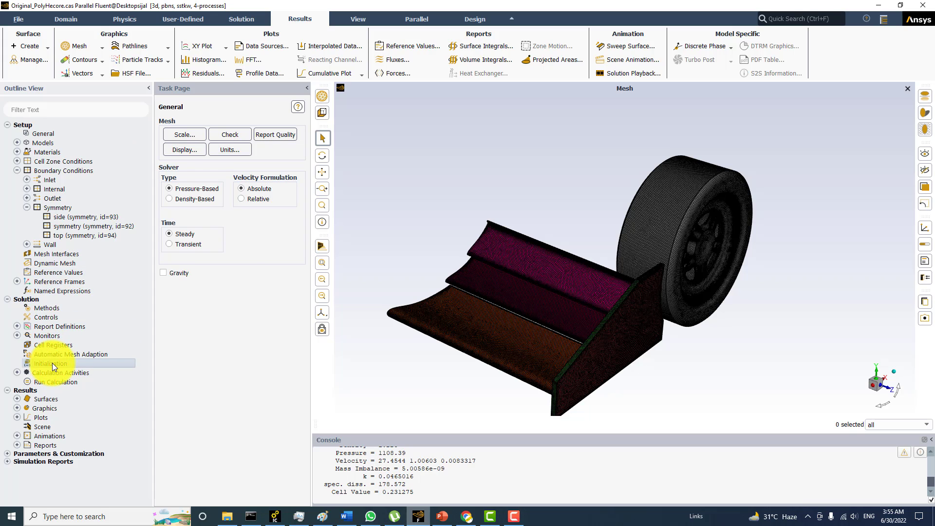
click(187, 143)
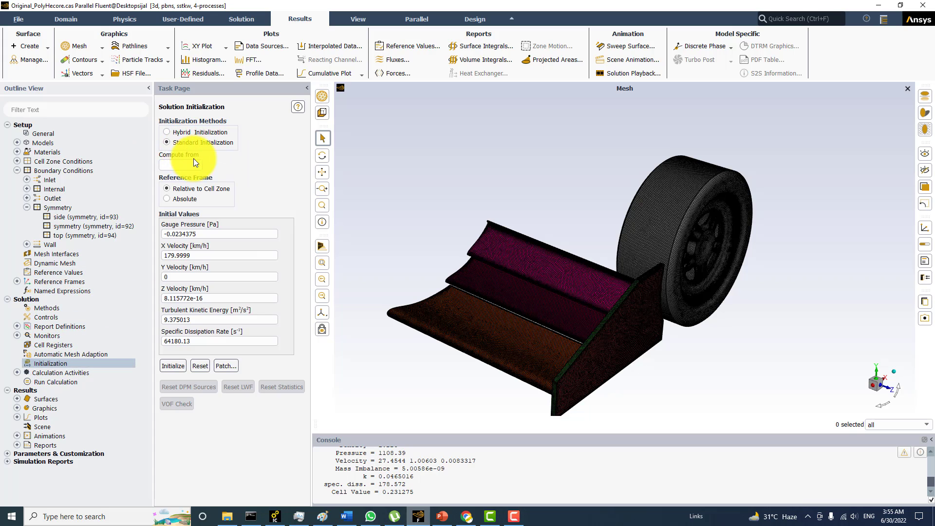
click(196, 165)
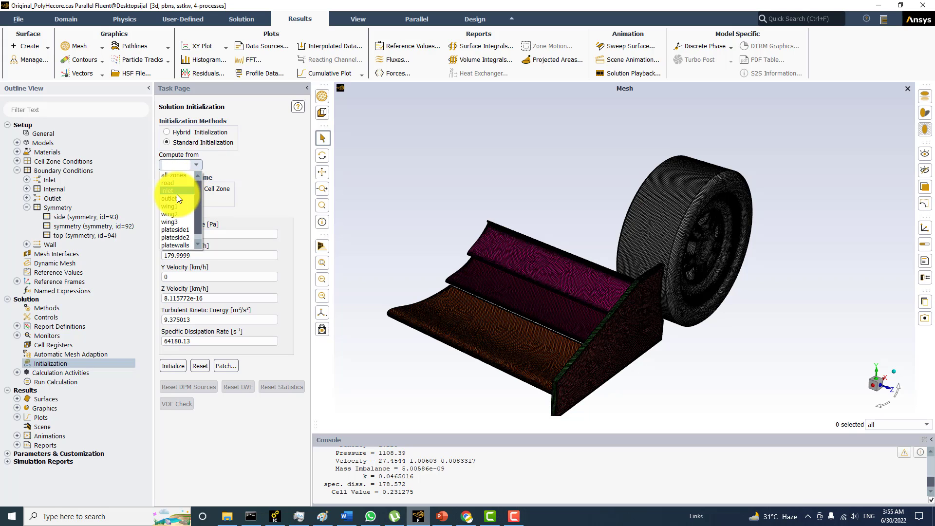
click(177, 190)
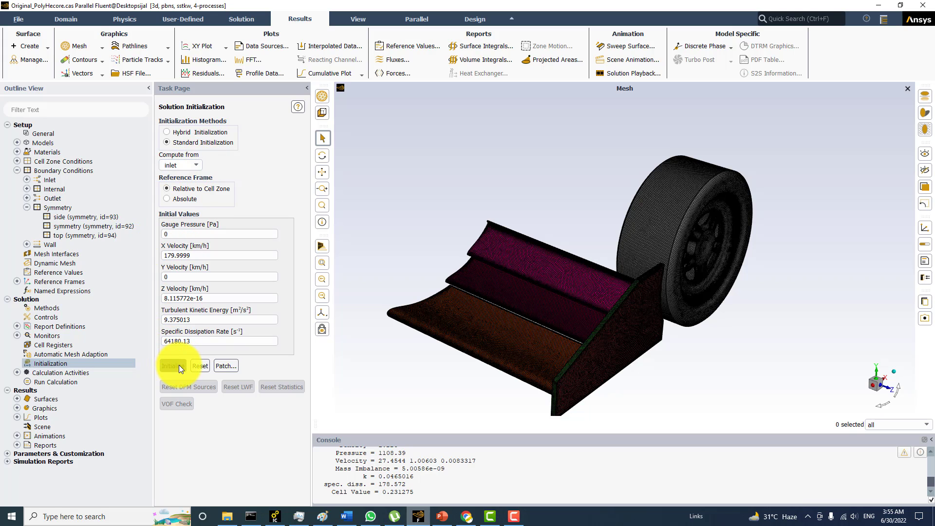
click(190, 256)
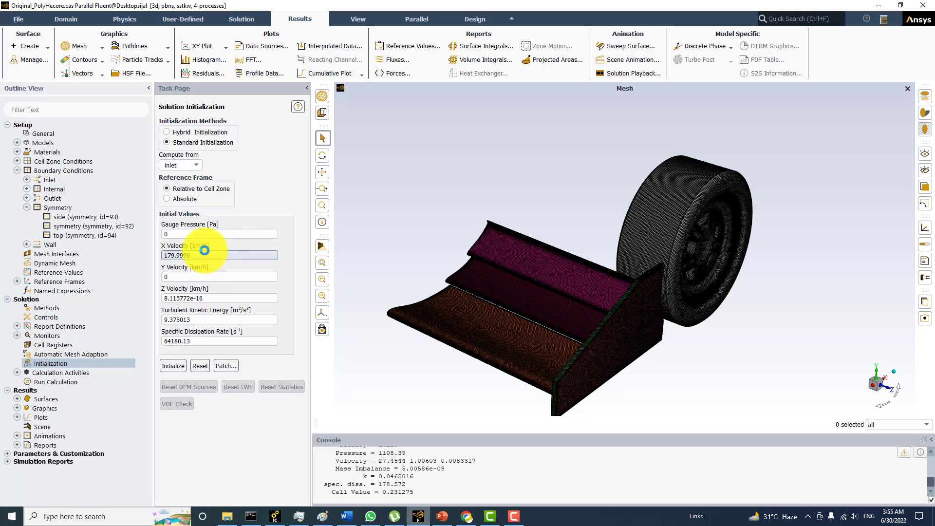
click(229, 234)
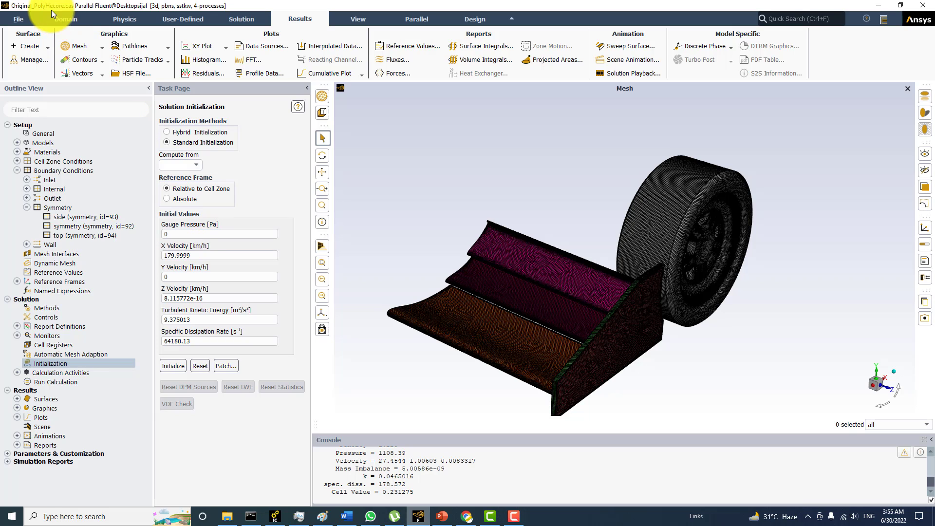
Print the mesh size to the console: 3820534 cells, 16361001 faces, 9076959 nodes
click(62, 17)
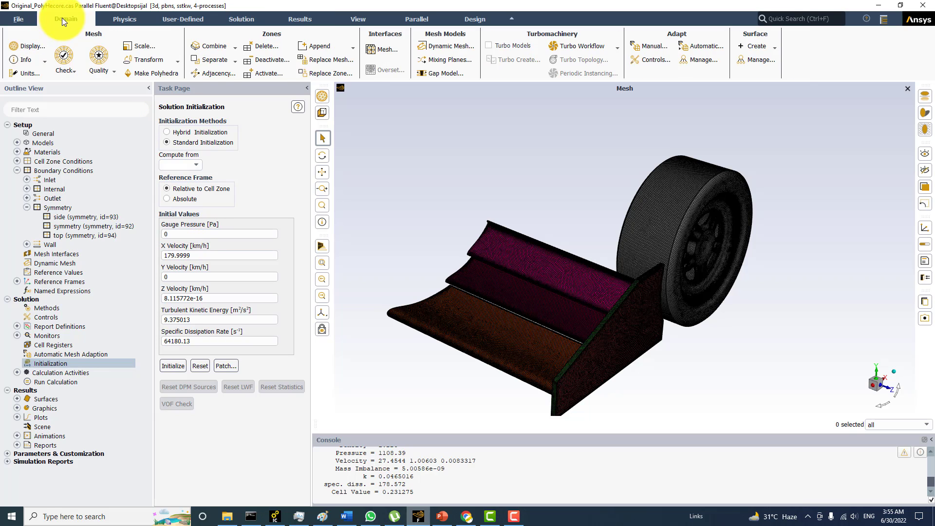
click(32, 59)
click(32, 70)
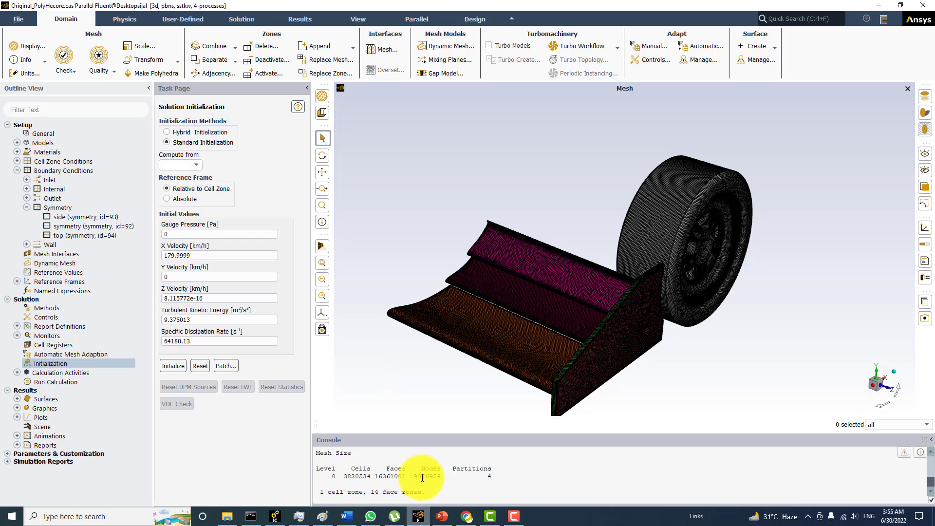
mouse_move(433, 477)
mouse_down()
mouse_move(420, 476)
mouse_move(431, 476)
mouse_up()
click(491, 468)
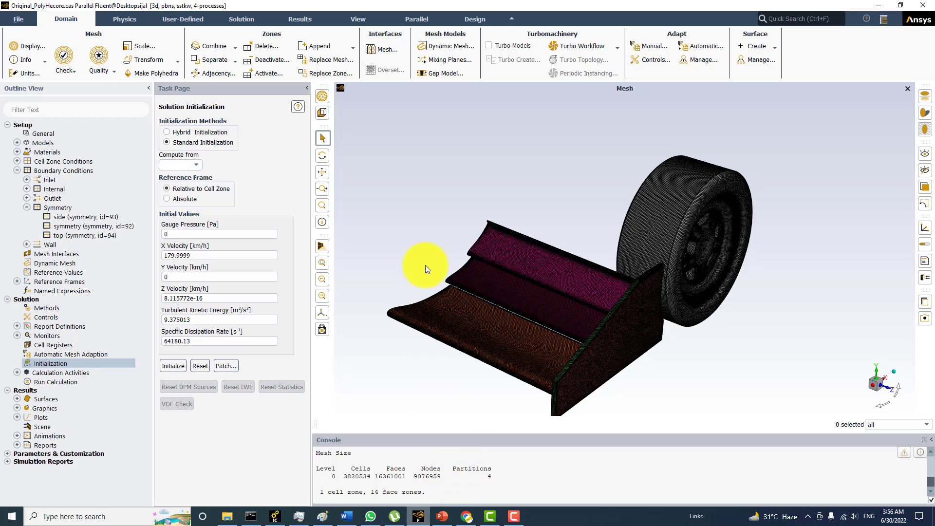
Run 10 iterations with new report files, with Cd dropping to about 0.69
click(78, 383)
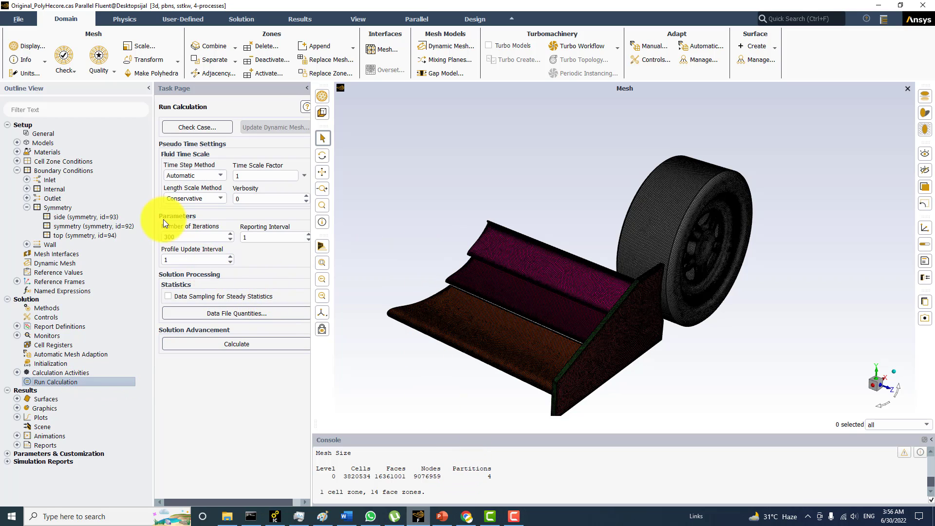
drag(227, 237, 150, 244)
text(10)
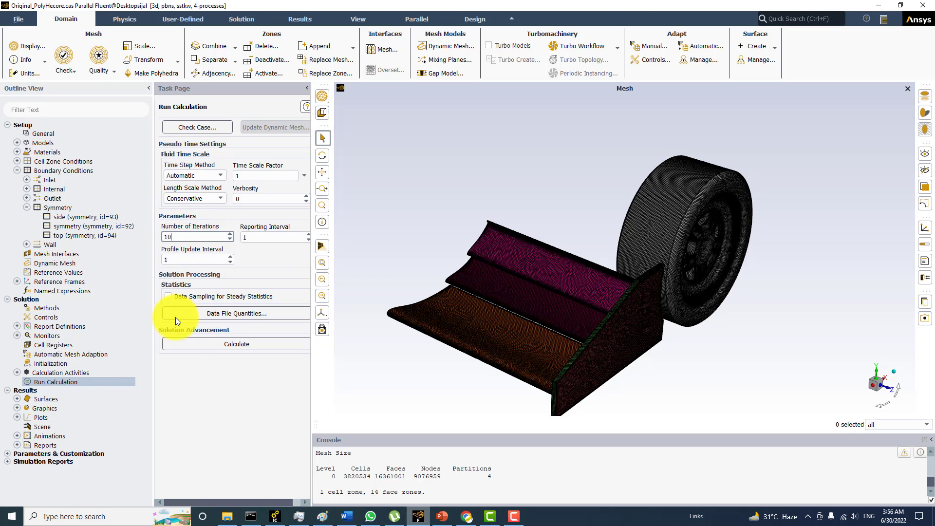
click(183, 344)
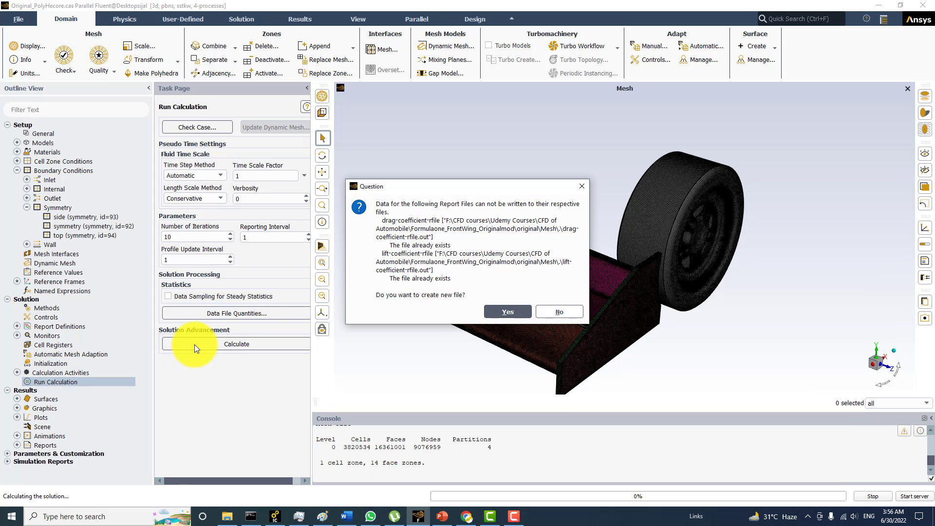
click(505, 312)
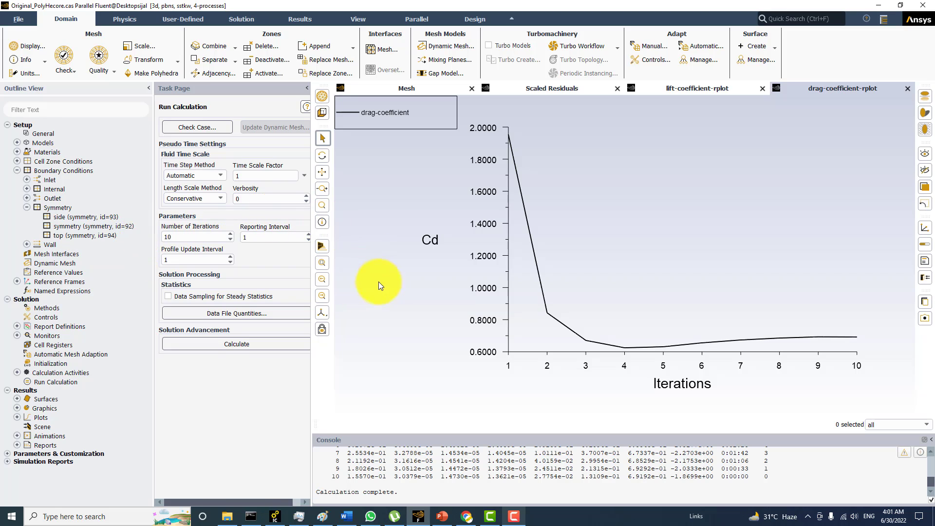
click(689, 93)
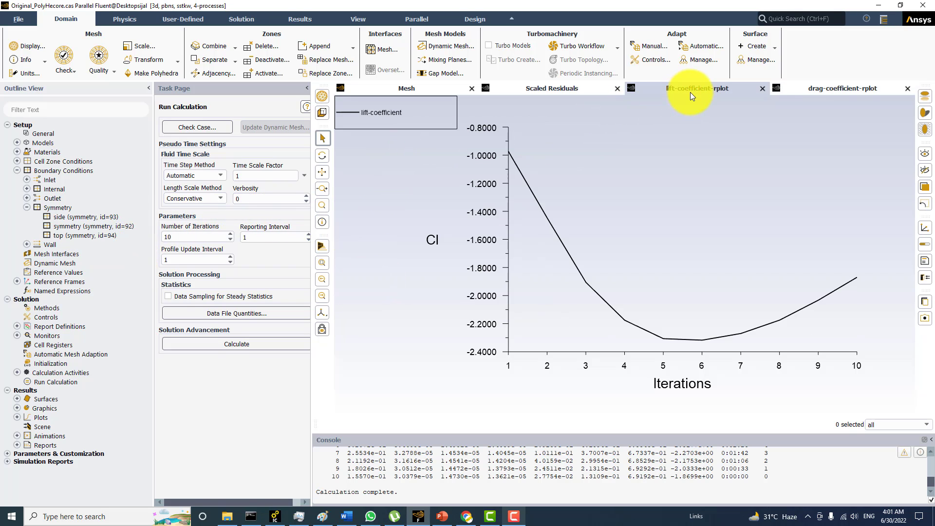
click(803, 95)
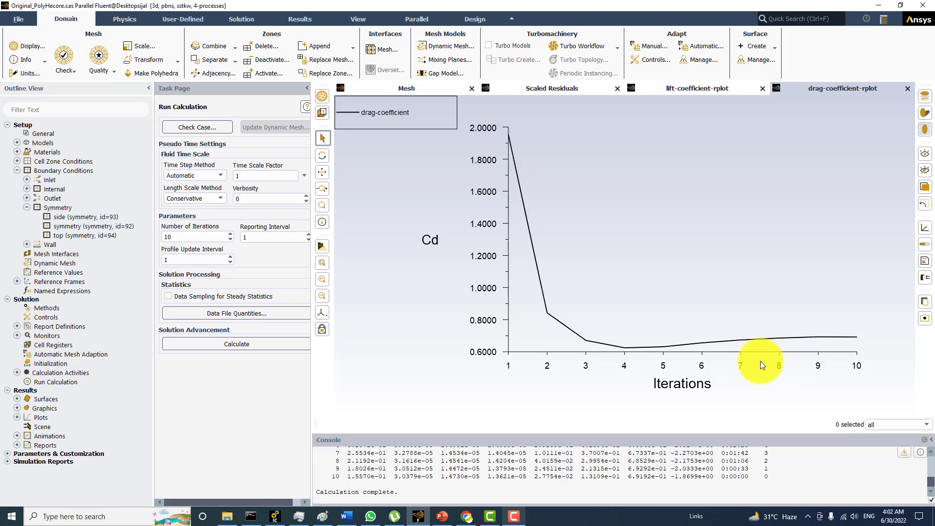
Create a new contour, contour-3, of Velocity Magnitude
click(253, 18)
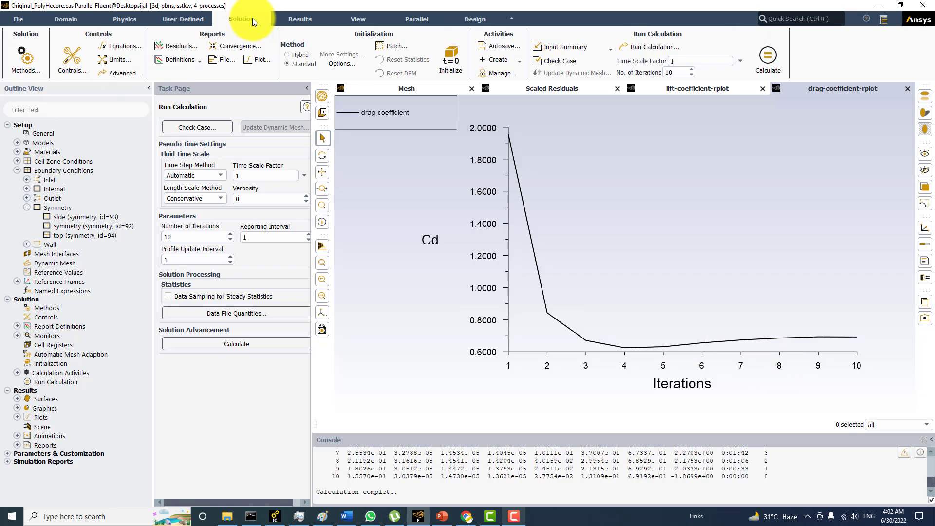
click(292, 19)
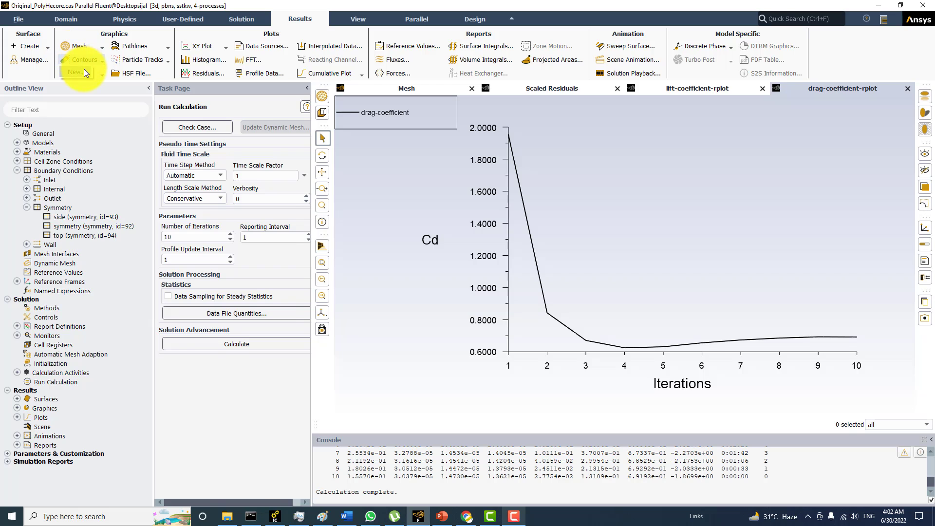
click(84, 68)
click(179, 206)
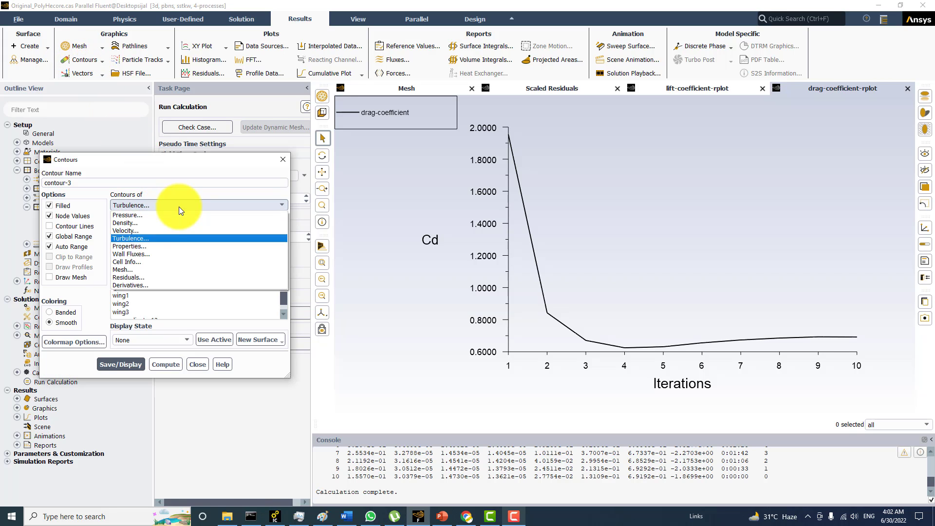
click(141, 231)
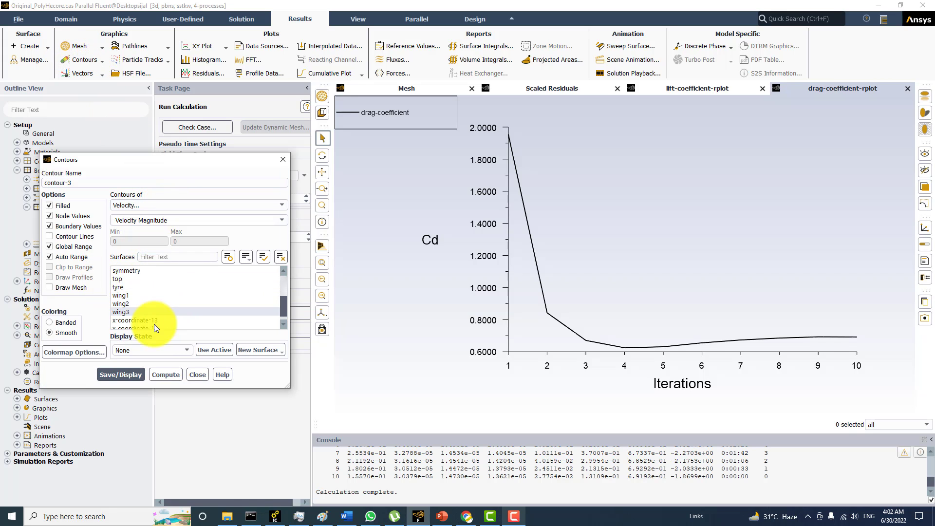
Target the contour at the symmetry surface with Global Range turned off
scroll(153, 324, down, 1)
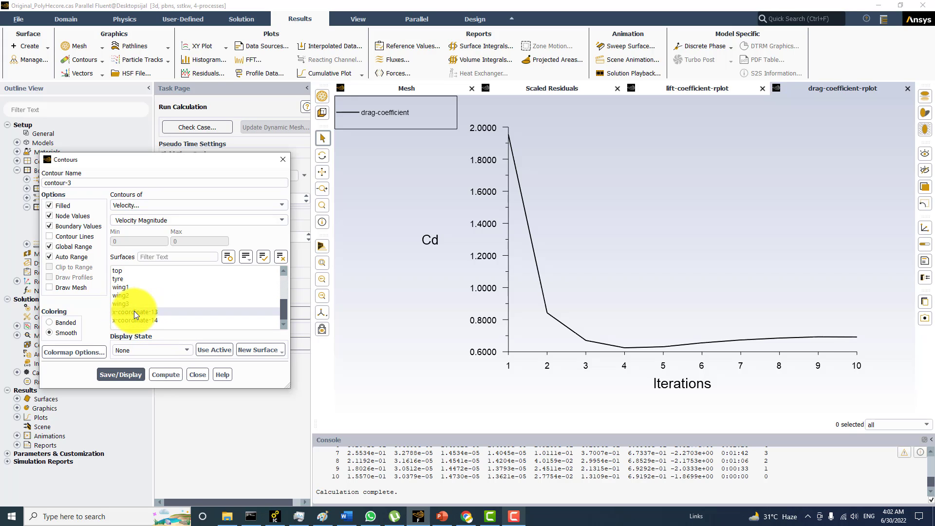
scroll(139, 311, up, 5)
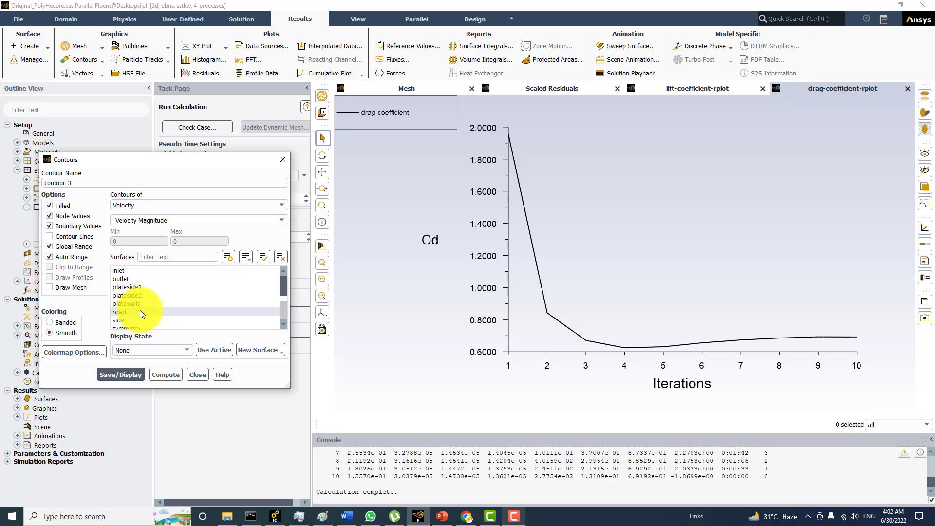
click(124, 304)
click(69, 248)
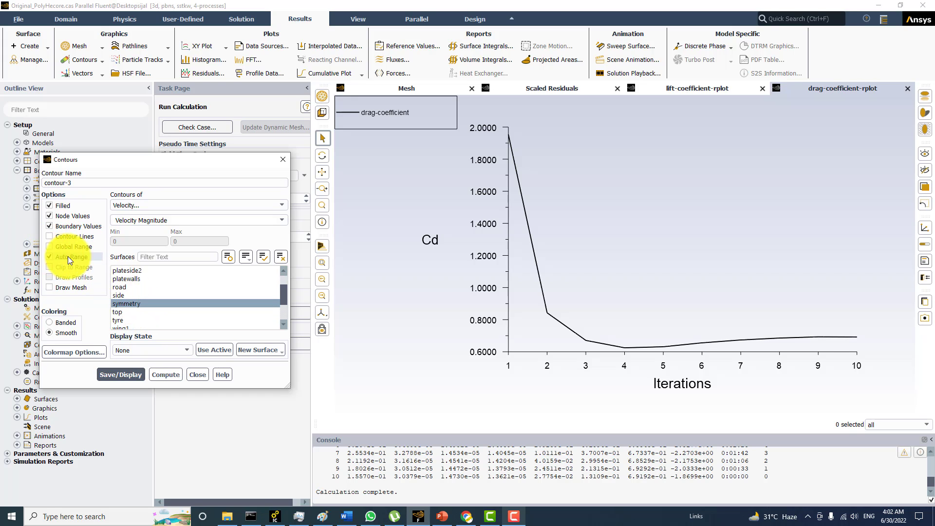
Draw the mesh without side, symmetry, inlet, outlet and road surfaces
click(63, 287)
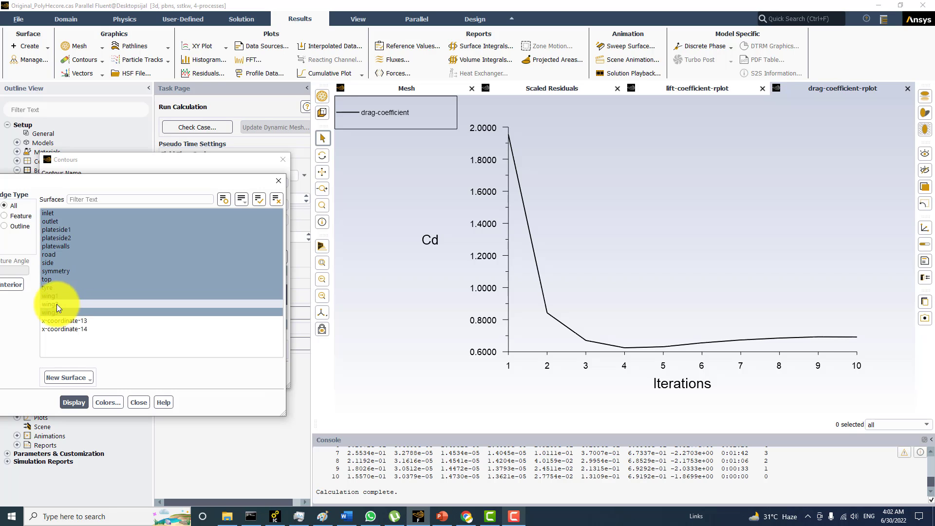
click(61, 270)
click(55, 263)
click(56, 222)
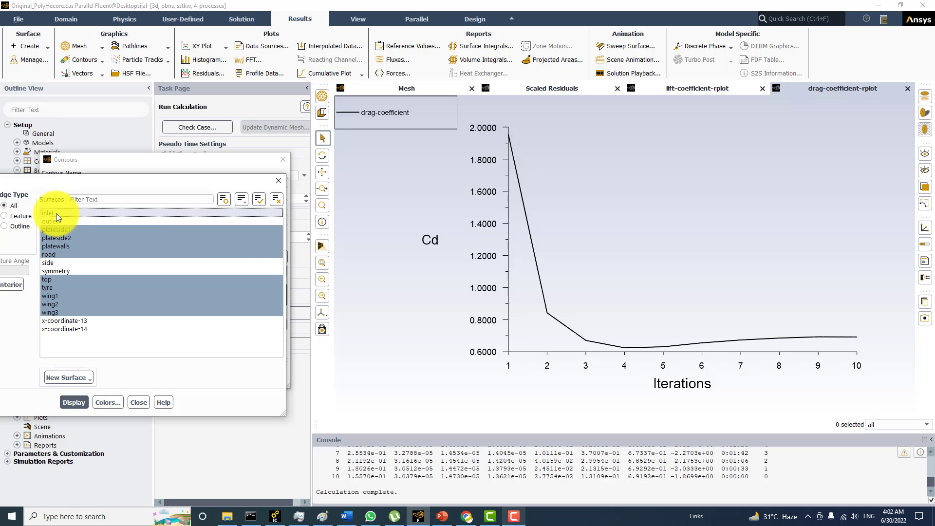
click(57, 214)
click(58, 254)
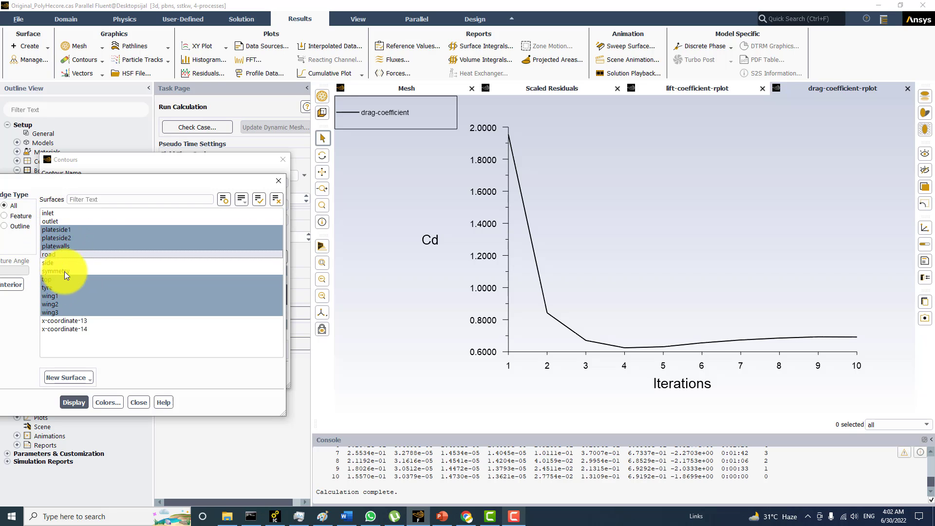
click(86, 402)
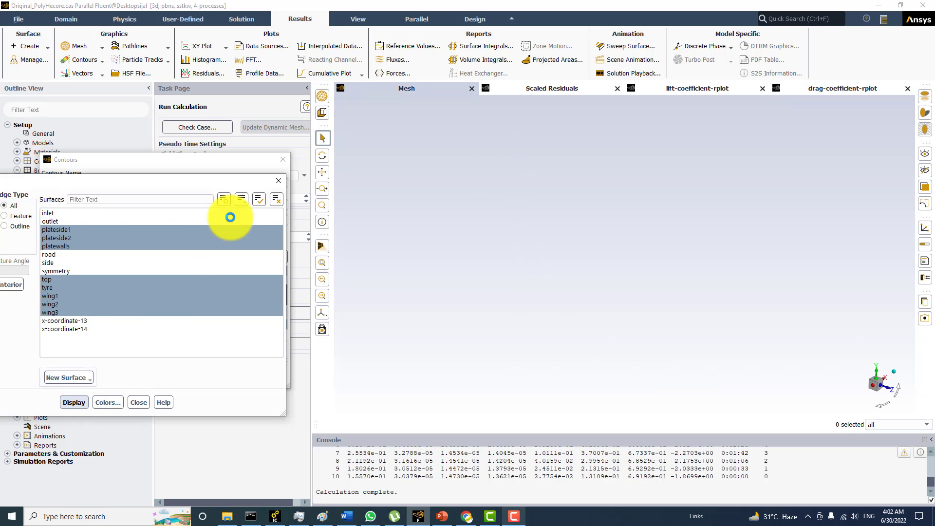
Turn off mesh edges so wing, end plates and tyre show as solid faces
drag(79, 181, 185, 183)
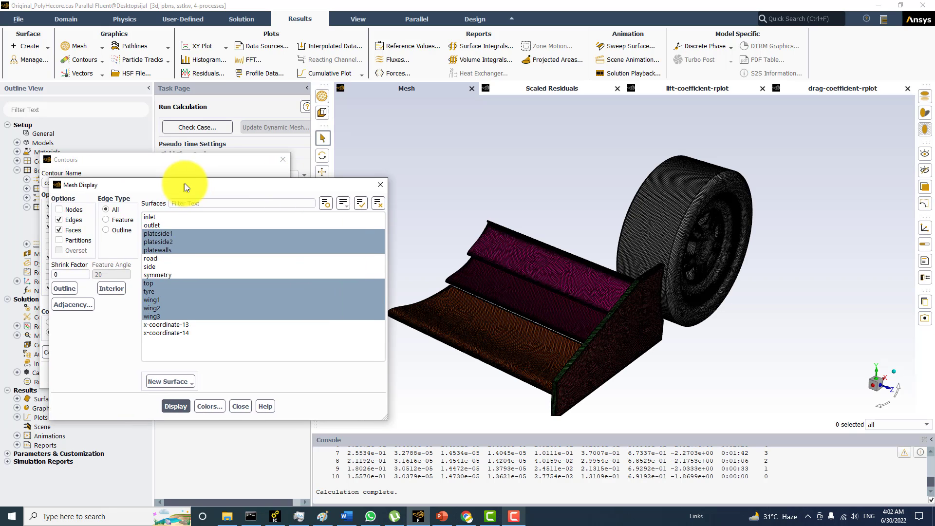
click(71, 217)
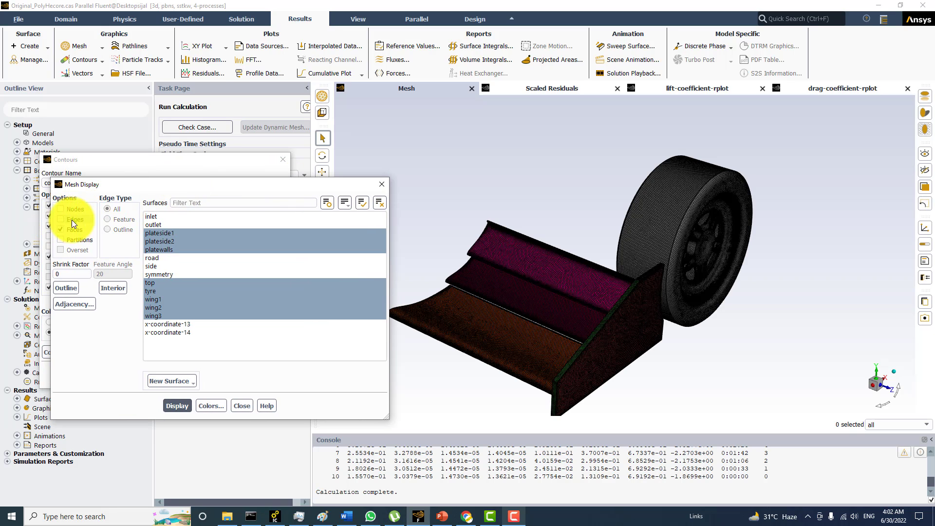
click(243, 406)
Display the symmetry-plane velocity contour with banded coloring and bring up colormap options
click(127, 374)
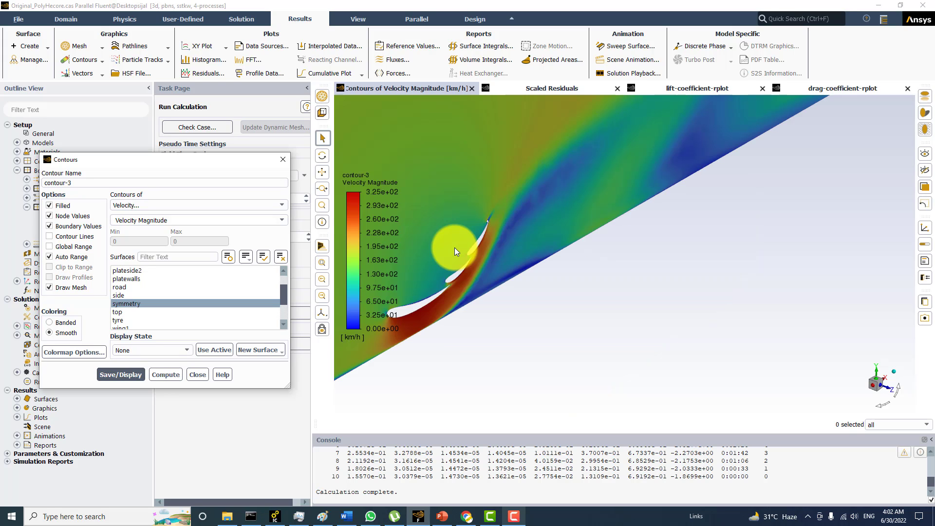
scroll(457, 252, down, 2)
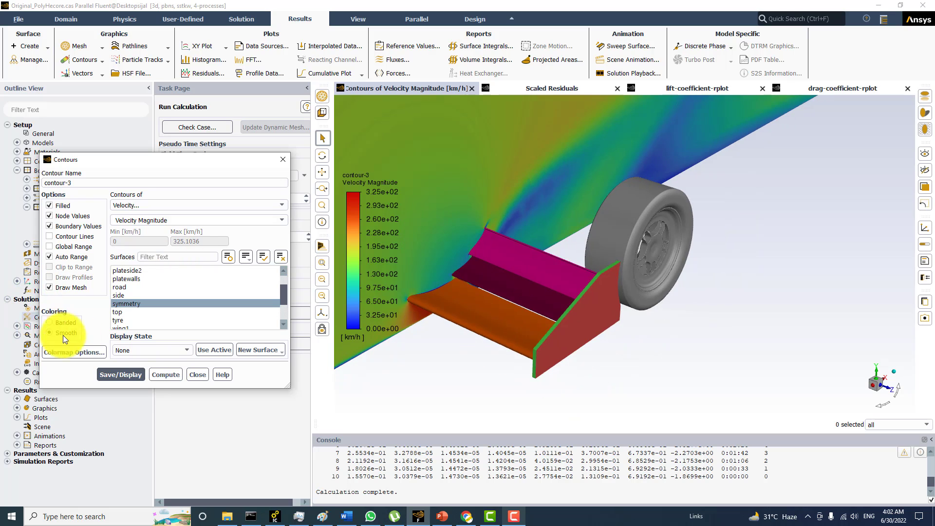
click(60, 350)
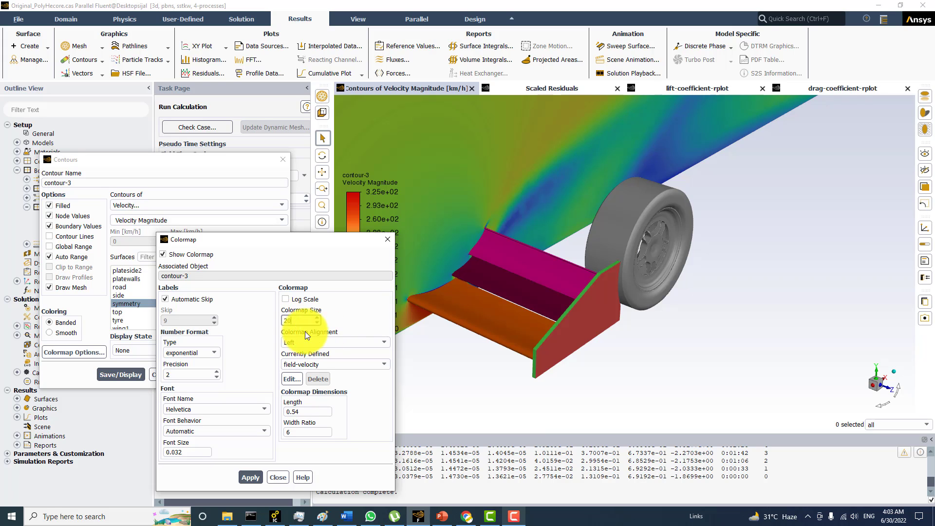
Apply a 20-step bgr colormap to the velocity contour and close the colormap settings
click(322, 363)
scroll(319, 379, up, 5)
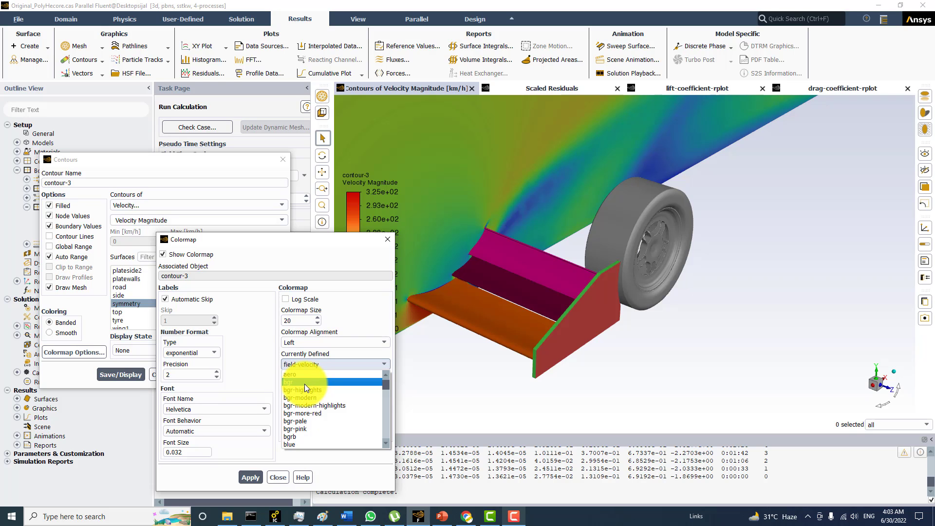
click(305, 383)
click(249, 475)
click(300, 479)
scroll(496, 255, down, 5)
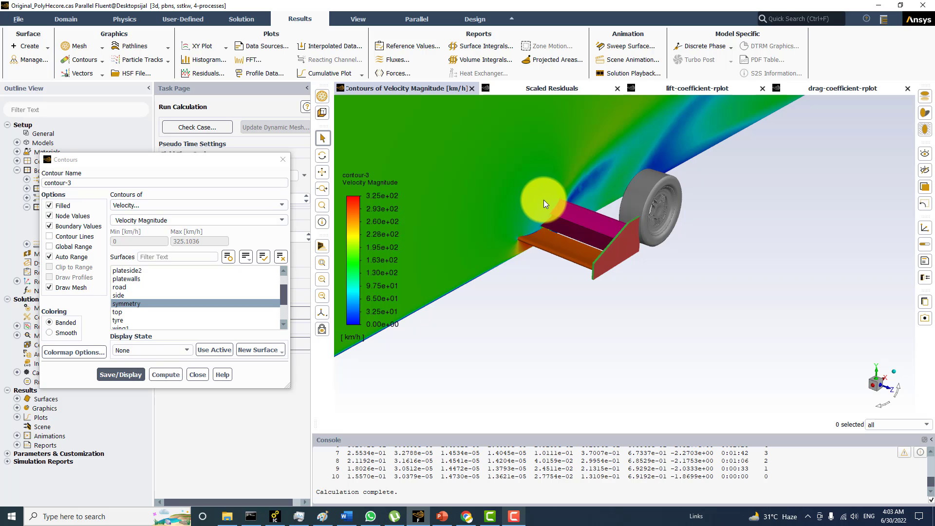
drag(538, 230, 520, 239)
scroll(521, 237, up, 6)
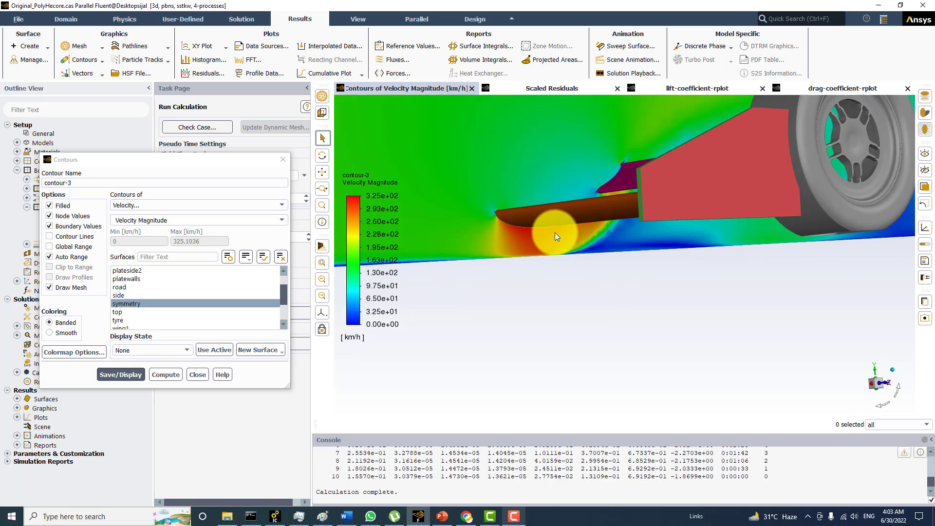
drag(480, 213, 702, 300)
scroll(478, 256, down, 3)
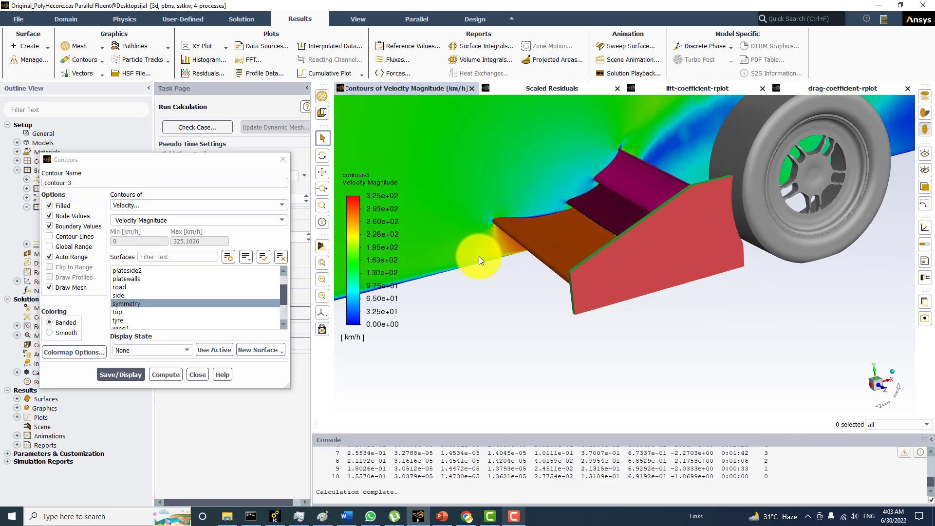
click(283, 159)
Open solution methods and launch Task Manager's CPU and memory performance view
click(54, 308)
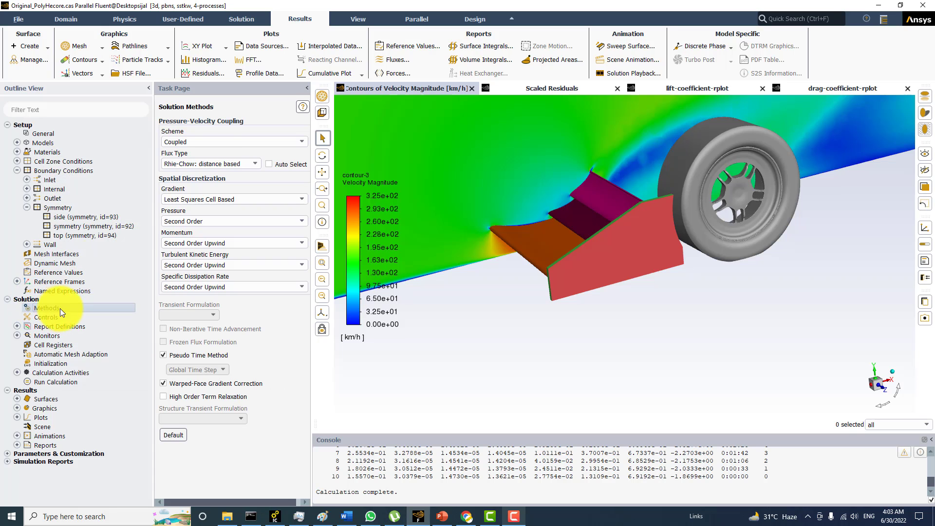
right_click(584, 521)
click(612, 470)
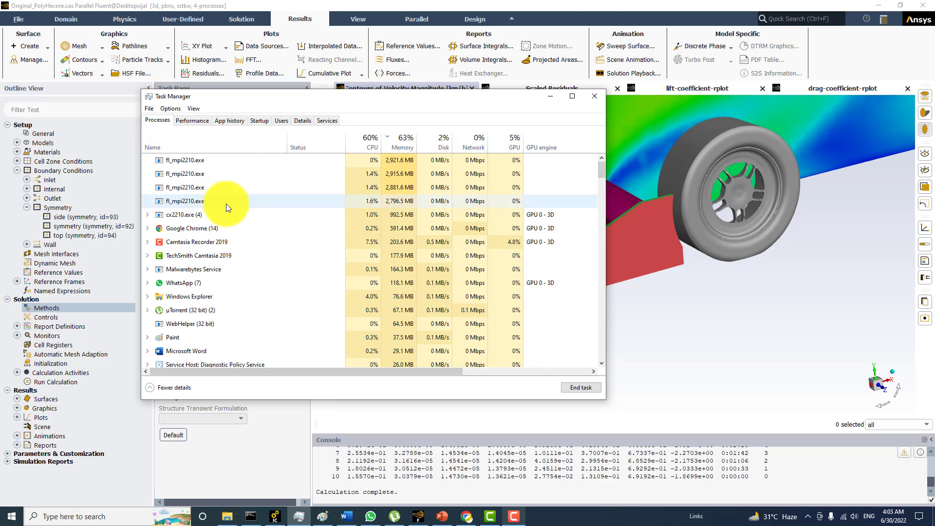
click(182, 120)
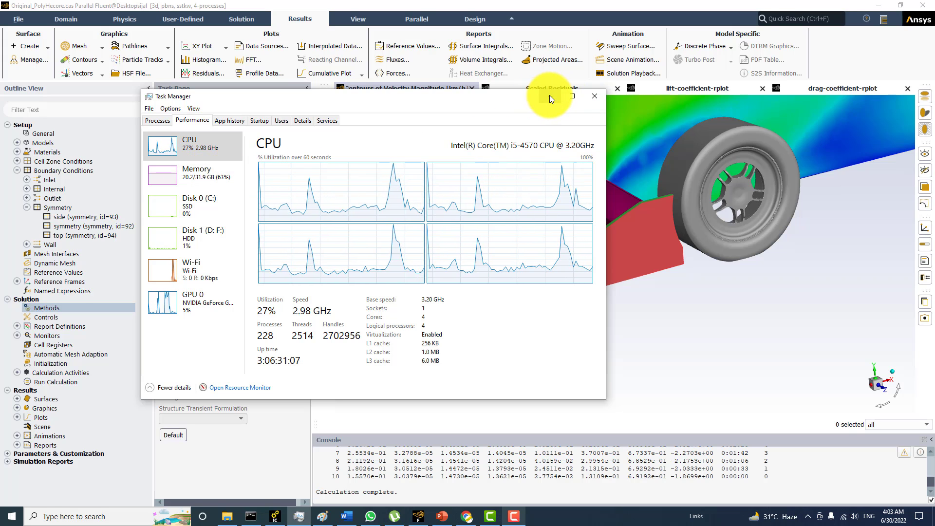
drag(333, 101, 519, 108)
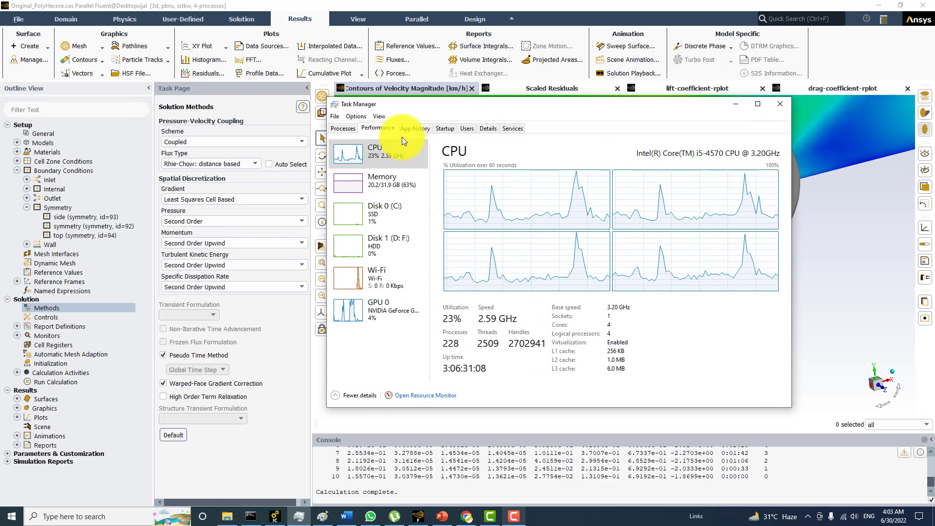
Switch pressure-velocity coupling from Coupled to SIMPLE with Pseudo Time Method off
click(69, 308)
click(243, 142)
click(202, 149)
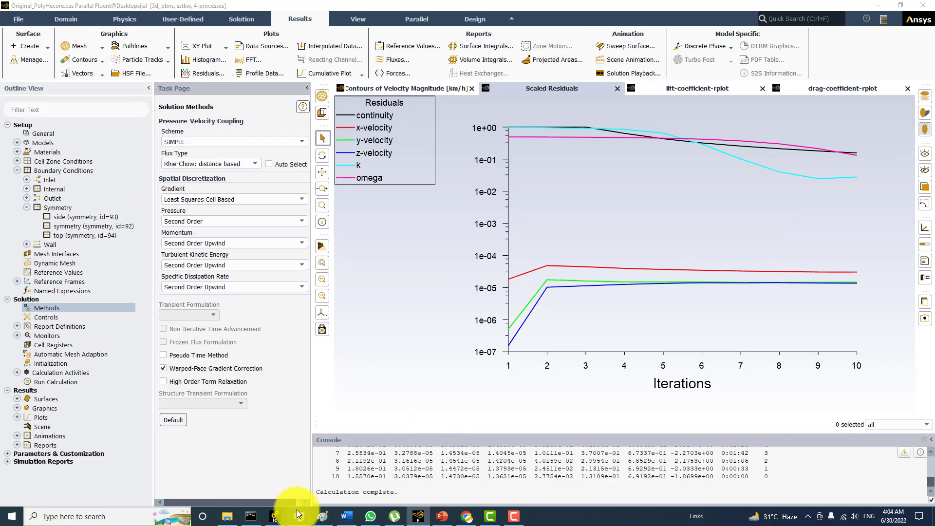
click(299, 514)
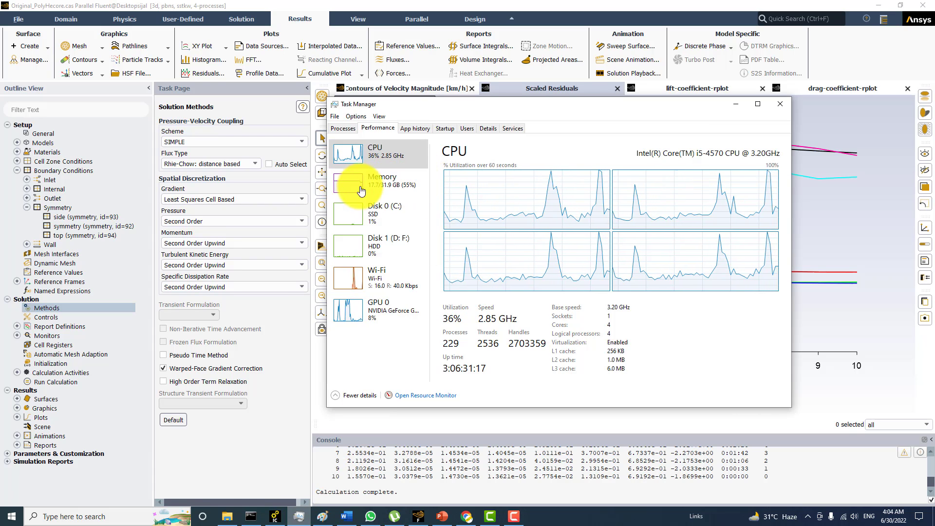
click(62, 382)
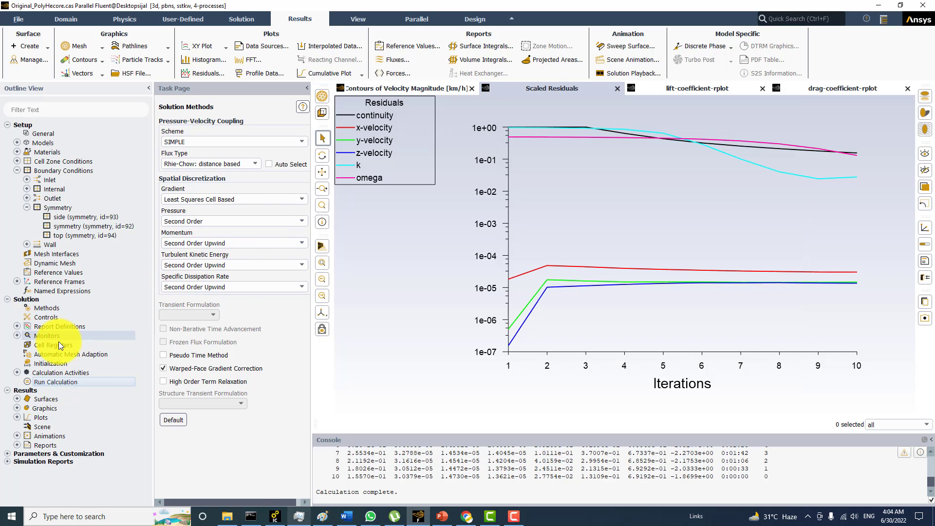
Re-initialize the flow field with standard initial values, discarding previous data
click(53, 363)
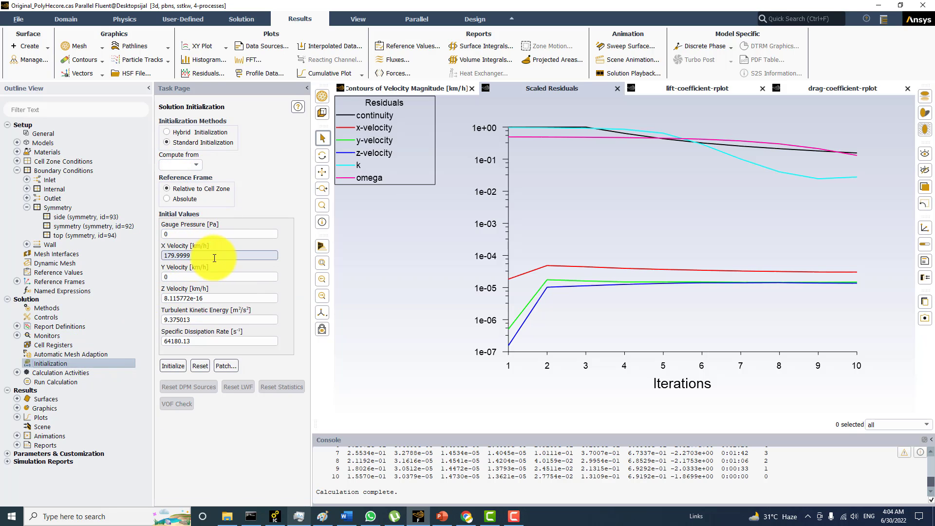
click(173, 366)
click(513, 275)
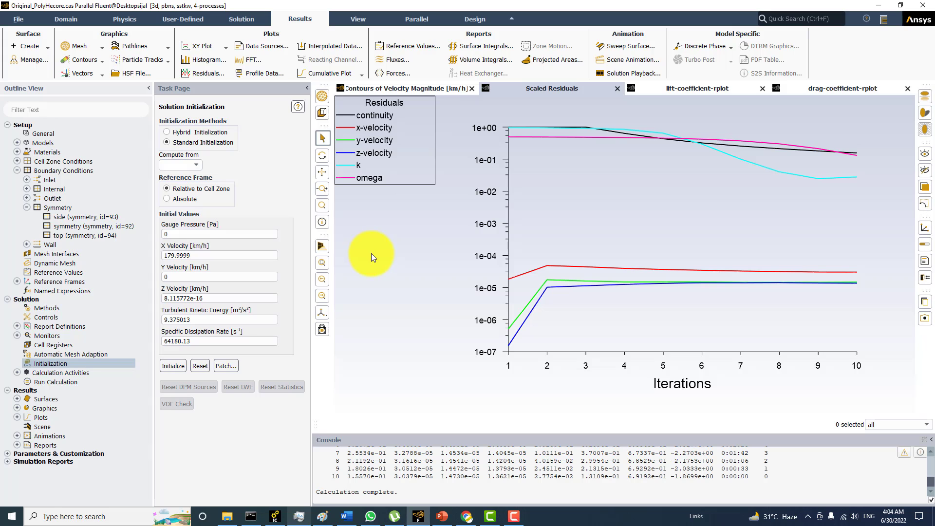
click(58, 379)
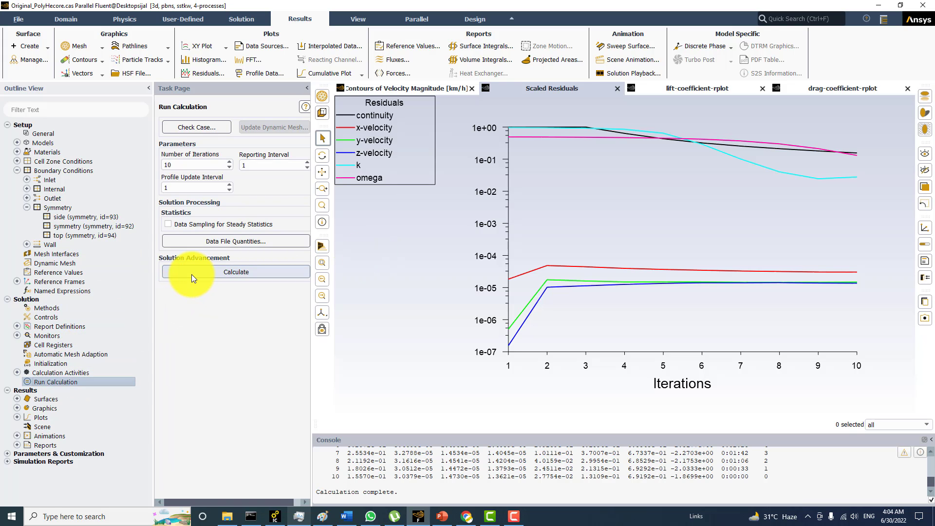
Run 10 SIMPLE iterations, writing new lift and drag report files
click(180, 273)
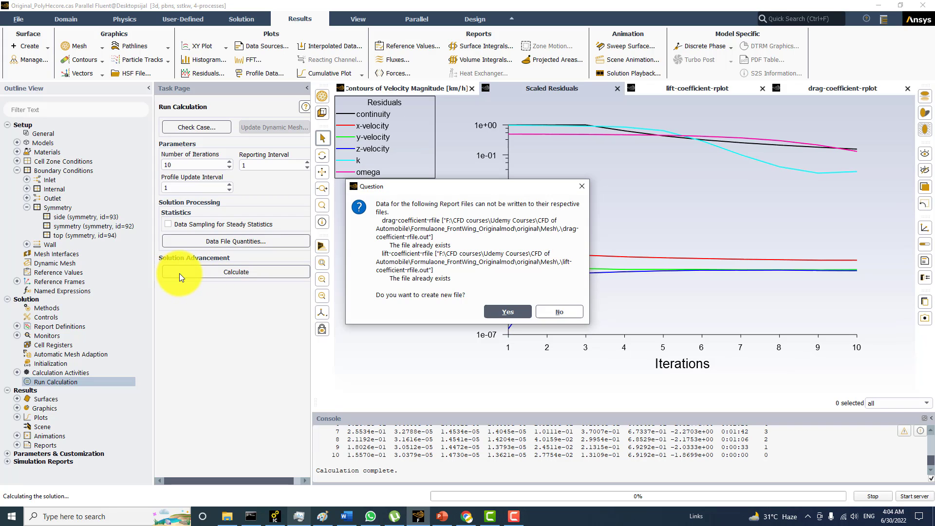
click(500, 312)
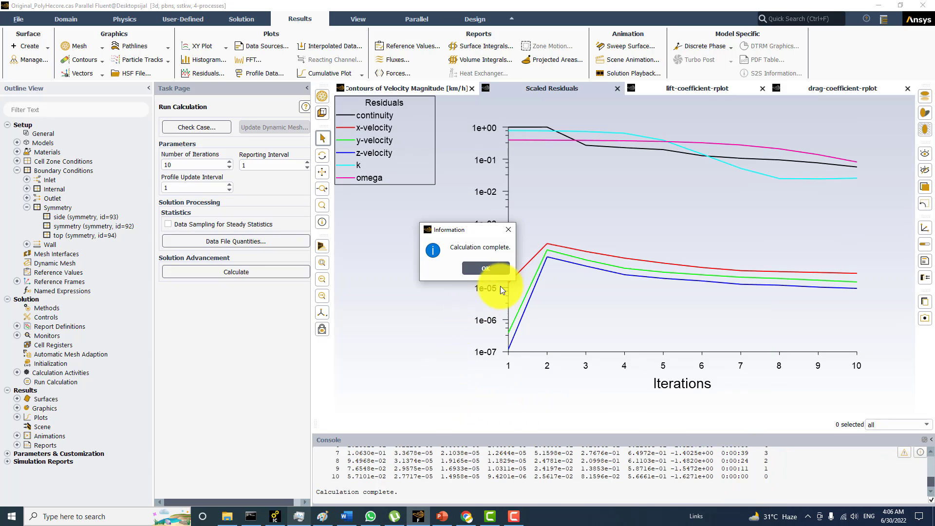
Review the lift and drag coefficient histories, marking the final Cd value 5.6661e-01 in the console
click(502, 268)
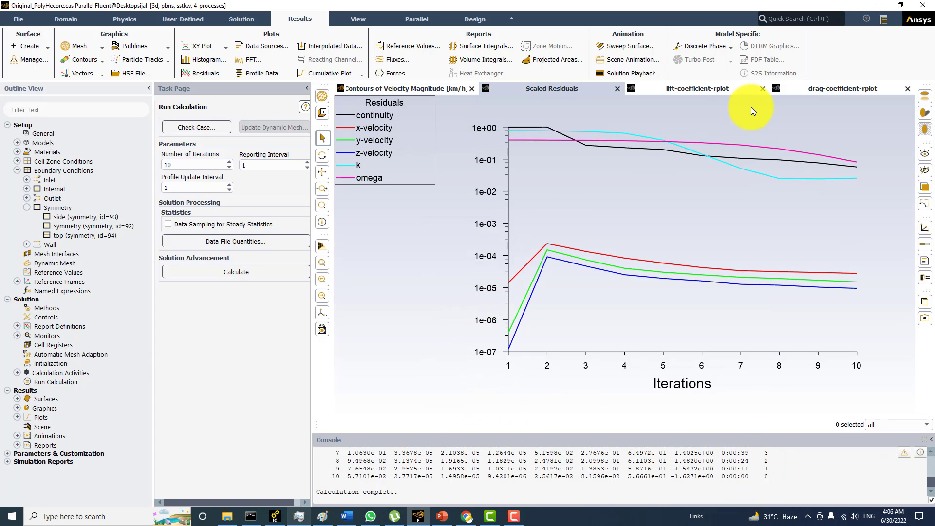
click(669, 87)
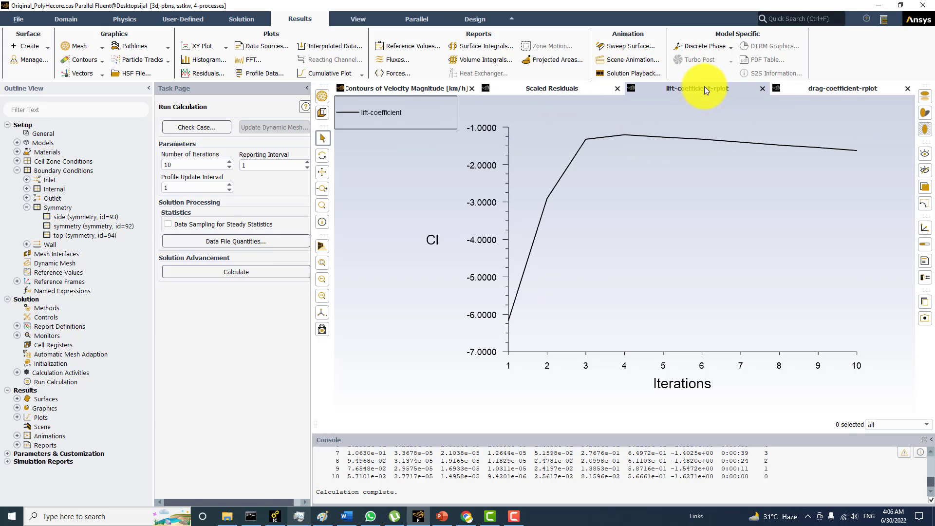
click(813, 88)
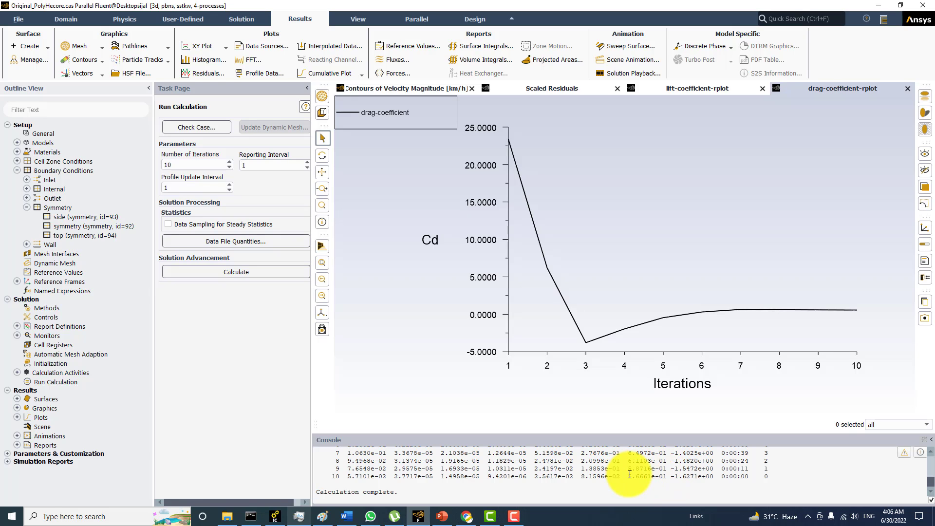
drag(629, 476, 668, 477)
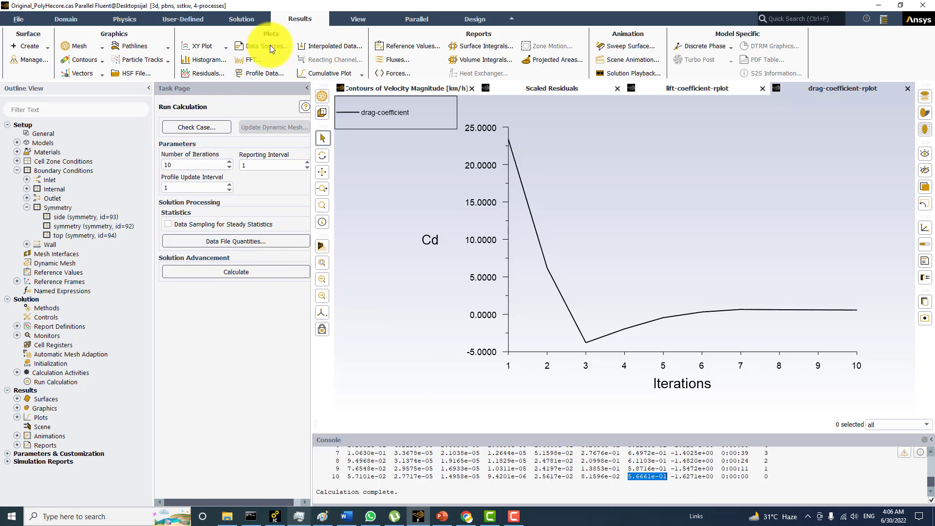
Create a new contour plot drawing the wing and tyre mesh with velocity on the symmetry plane
click(83, 60)
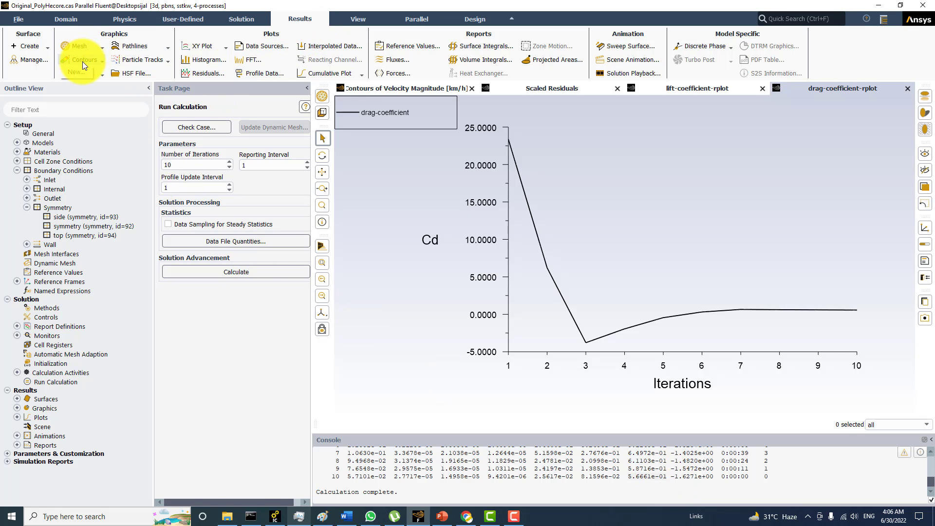
click(77, 73)
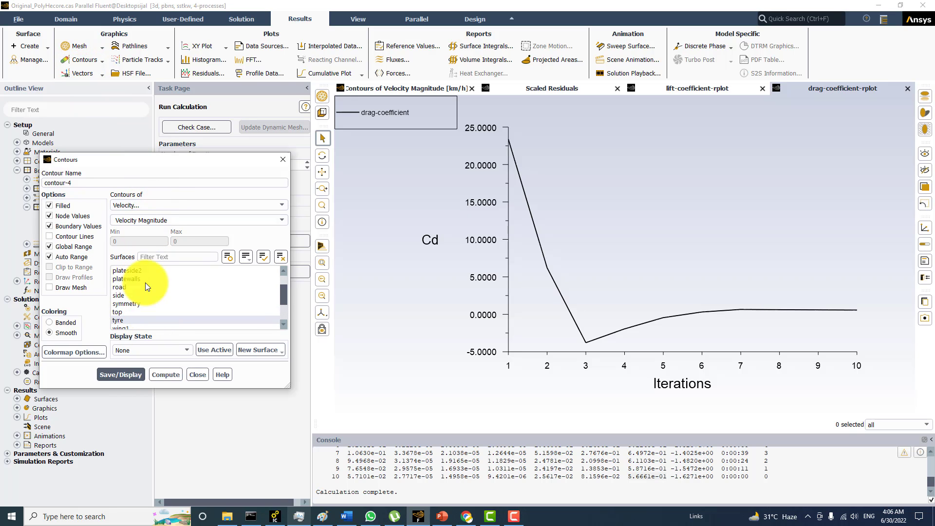
drag(203, 164, 300, 155)
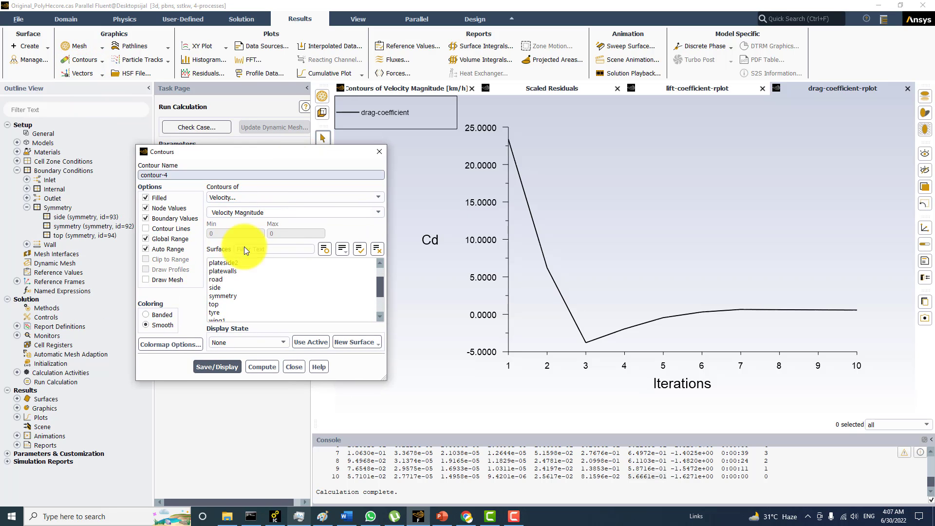
click(161, 279)
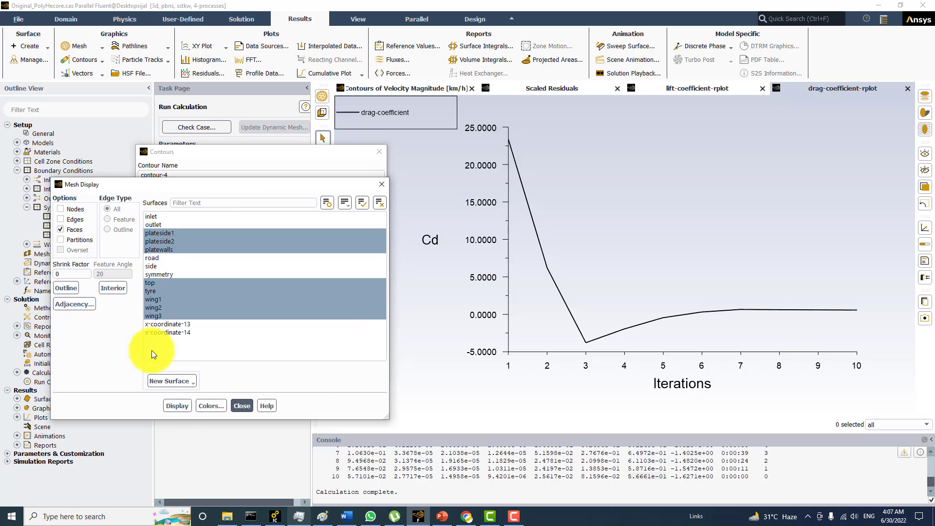
click(176, 407)
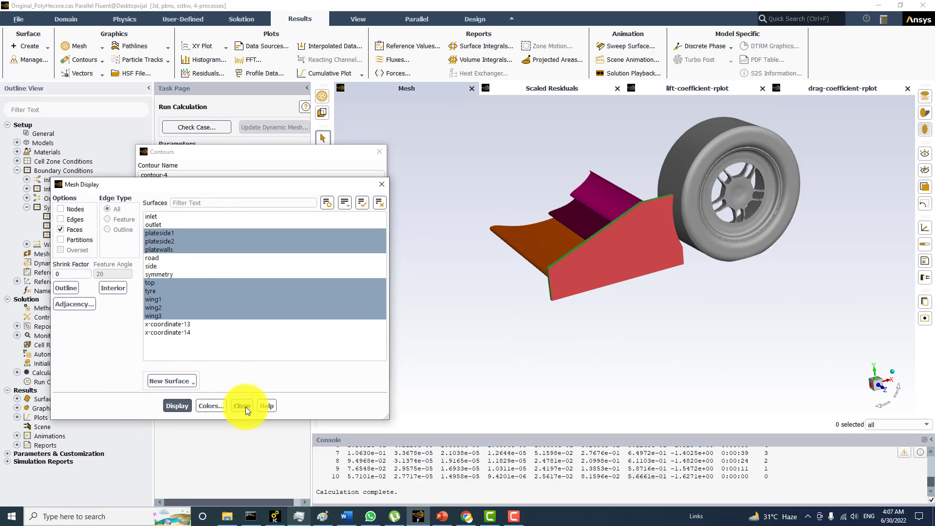
click(242, 406)
click(211, 367)
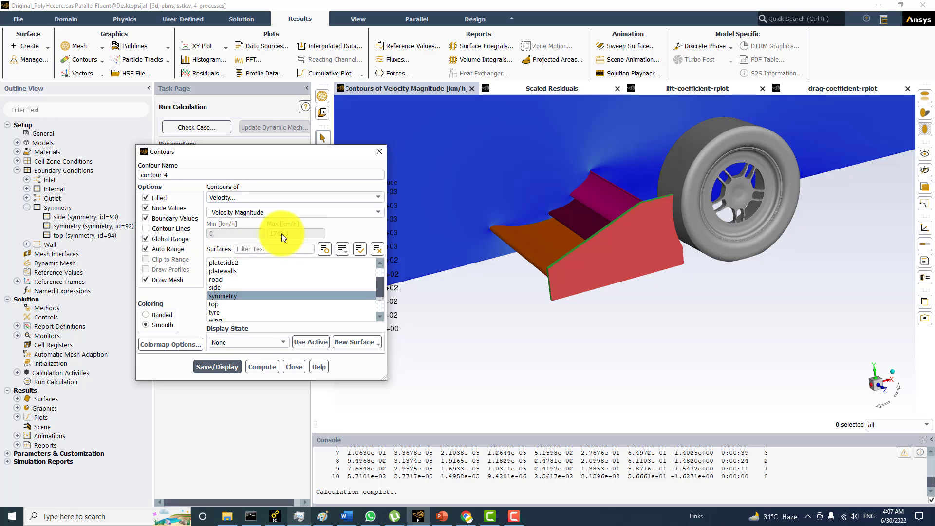
Compare the contour with local range, then redisplay it with global range up to 1742.1 km/h
click(175, 237)
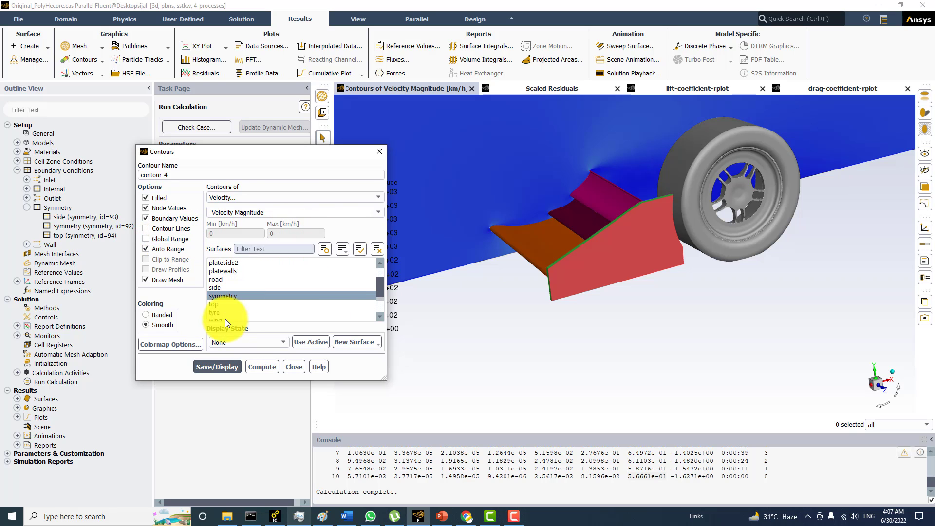
click(218, 366)
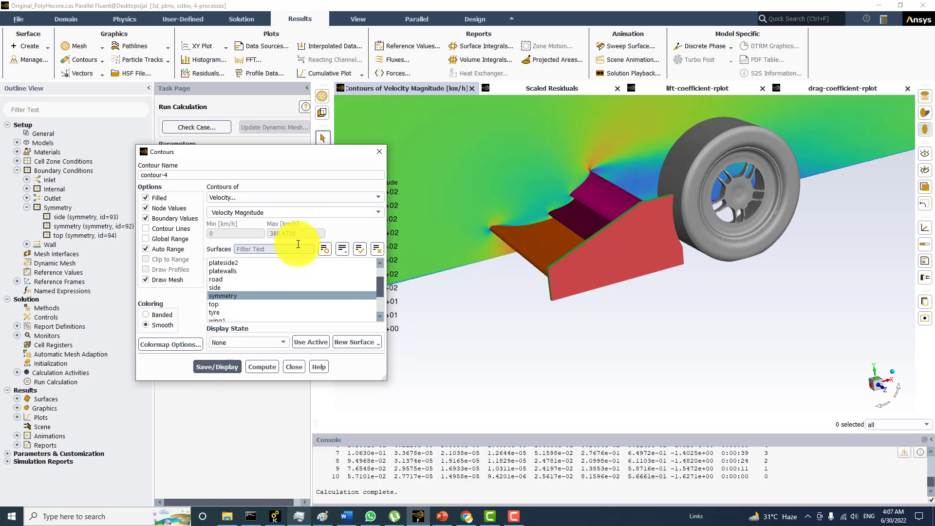
click(161, 240)
click(218, 368)
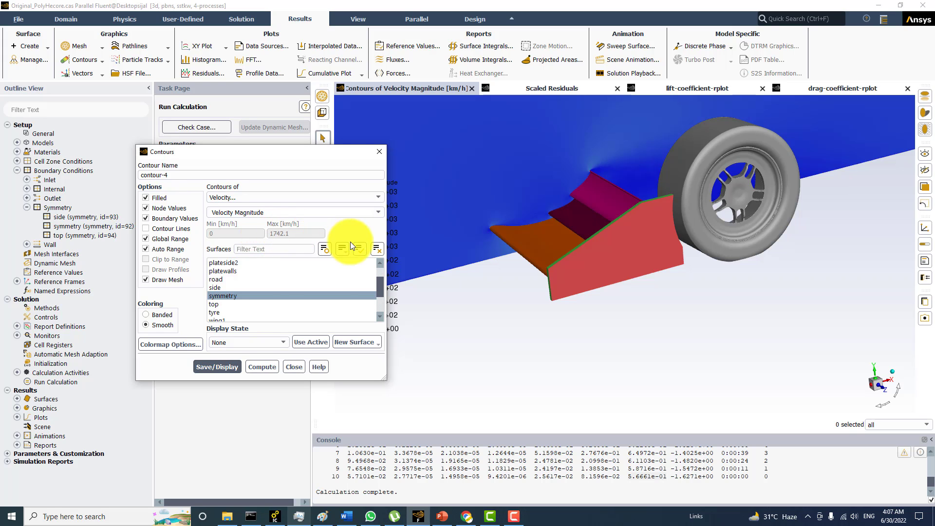
Switch the velocity contour to banded coloring with a 20-level bgr colormap, redraw it, and orbit the view
click(156, 316)
click(159, 343)
drag(301, 320, 271, 320)
text(20)
click(304, 363)
scroll(295, 376, up, 5)
click(296, 378)
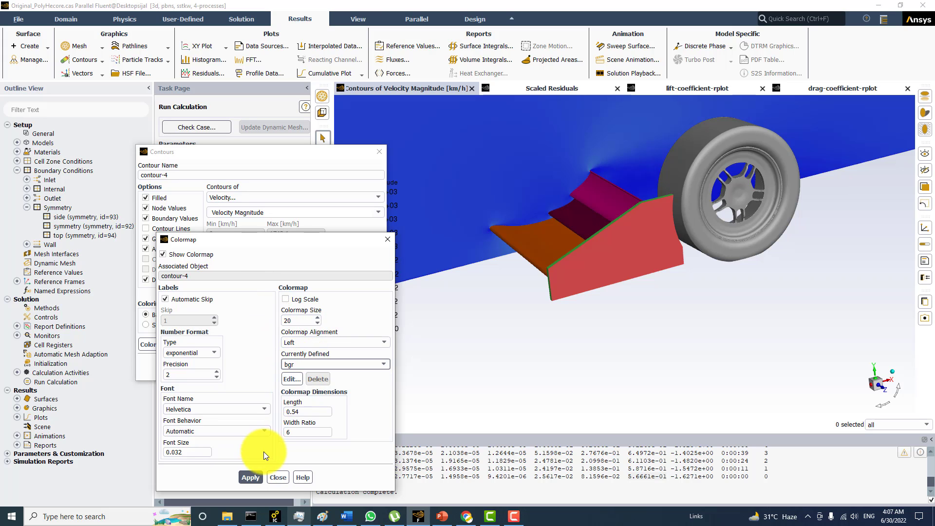
click(251, 477)
click(276, 476)
click(209, 366)
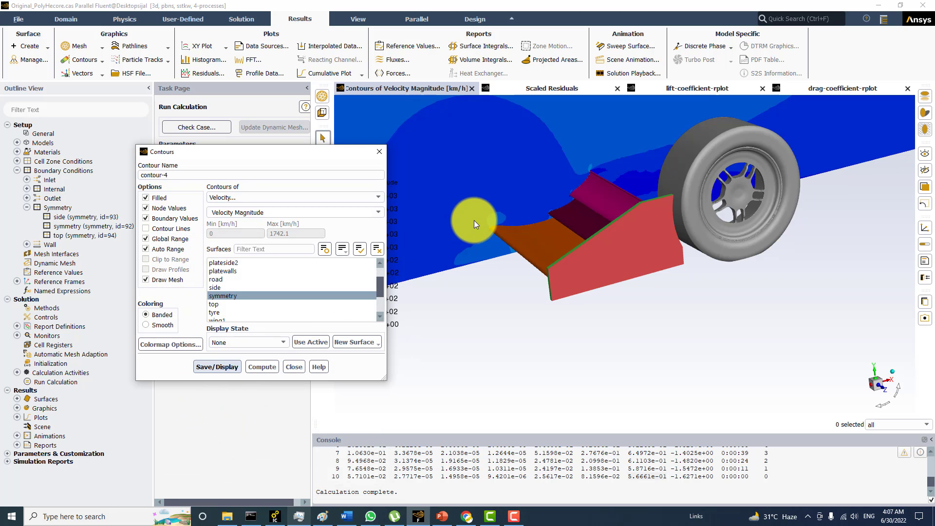
drag(481, 221, 365, 235)
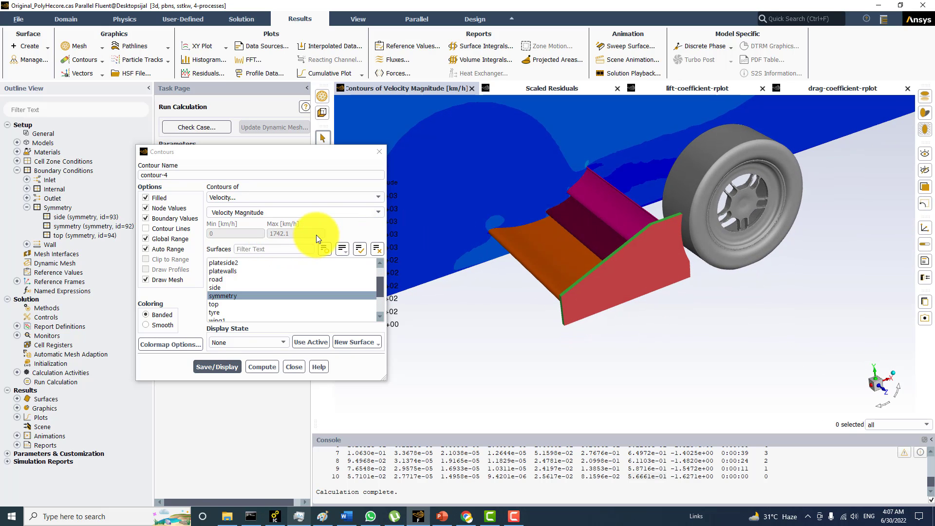